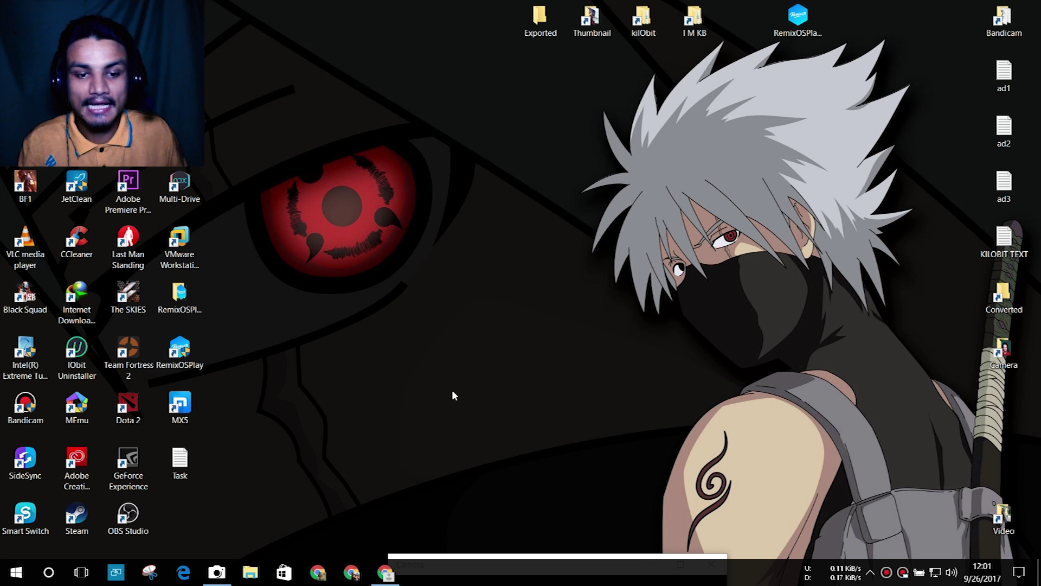
# Review this PC's System details (Windows 10 Home, Core i7-7700HQ, 8 GB RAM), close them, and select the RemixOSPlay shortcut
pyautogui.click(250, 572)
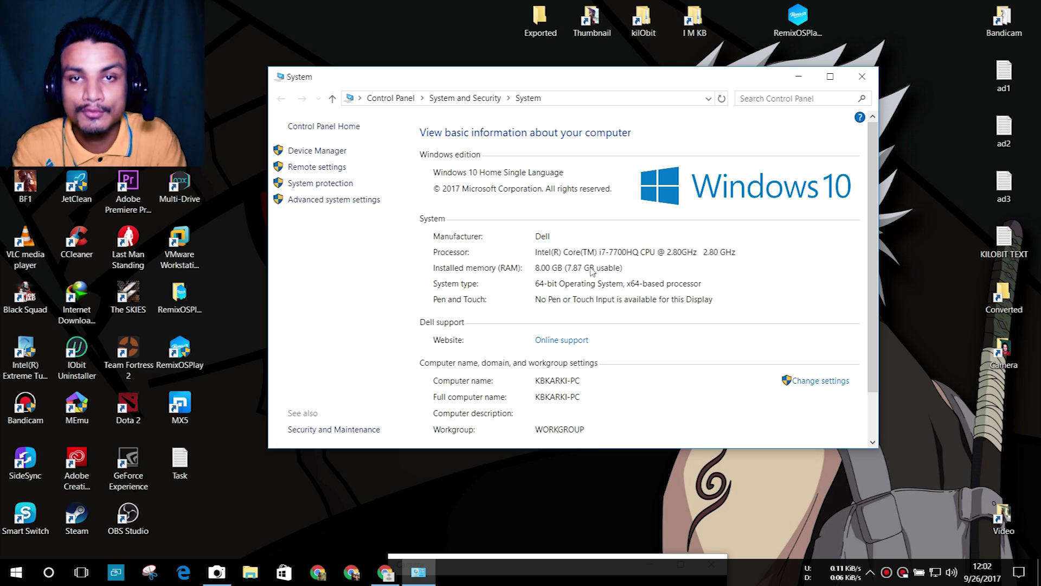
pyautogui.hotkey('alt', 'F4')
pyautogui.moveTo(453, 151); pyautogui.dragTo(659, 337)
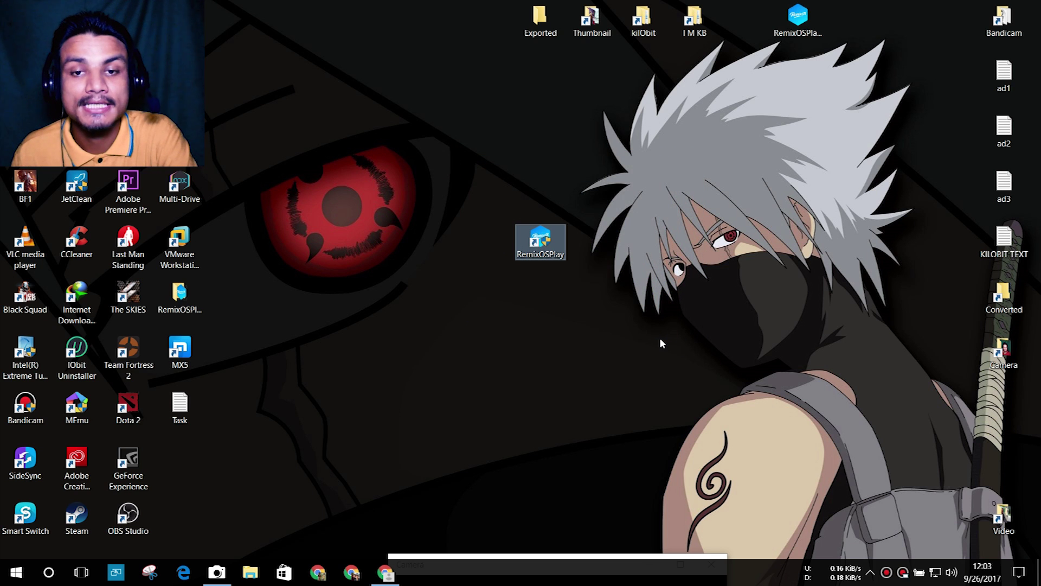
pyautogui.moveTo(618, 188); pyautogui.dragTo(465, 304)
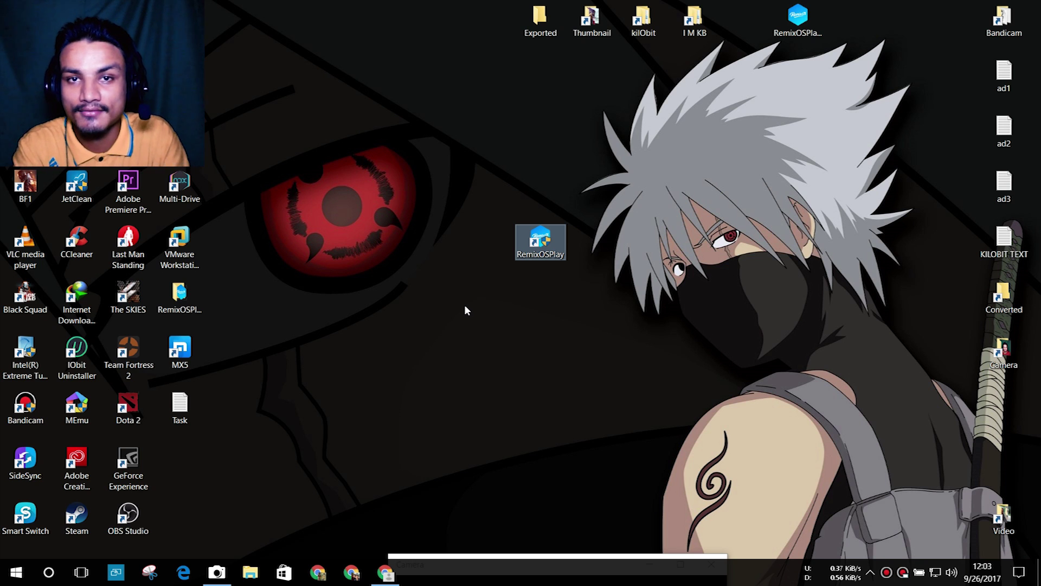
pyautogui.hotkey('alt', 'Tab')
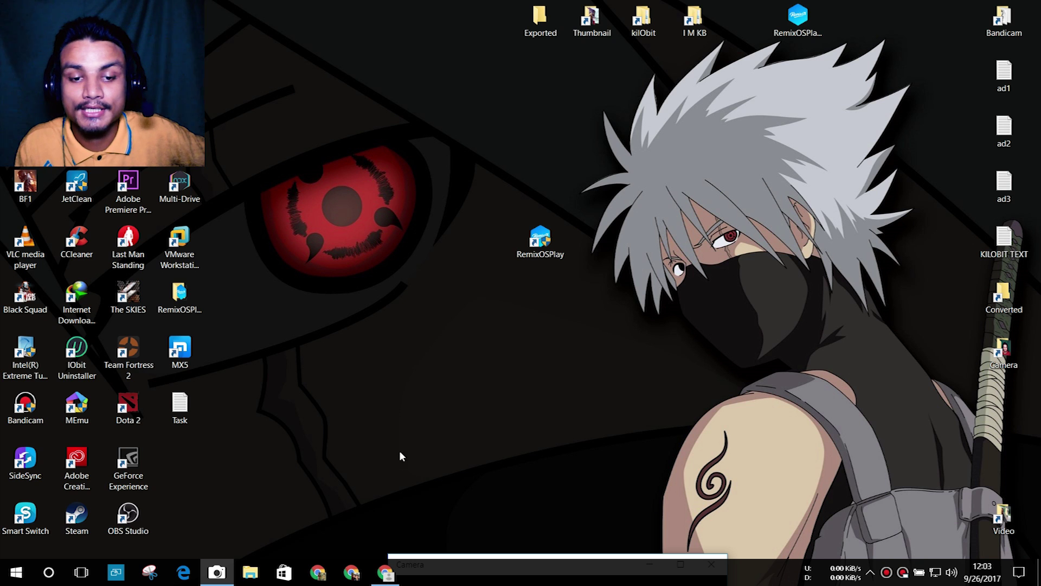
# Download the Remix OS Player installer from its SourceForge project page, then return to the official site
pyautogui.click(385, 572)
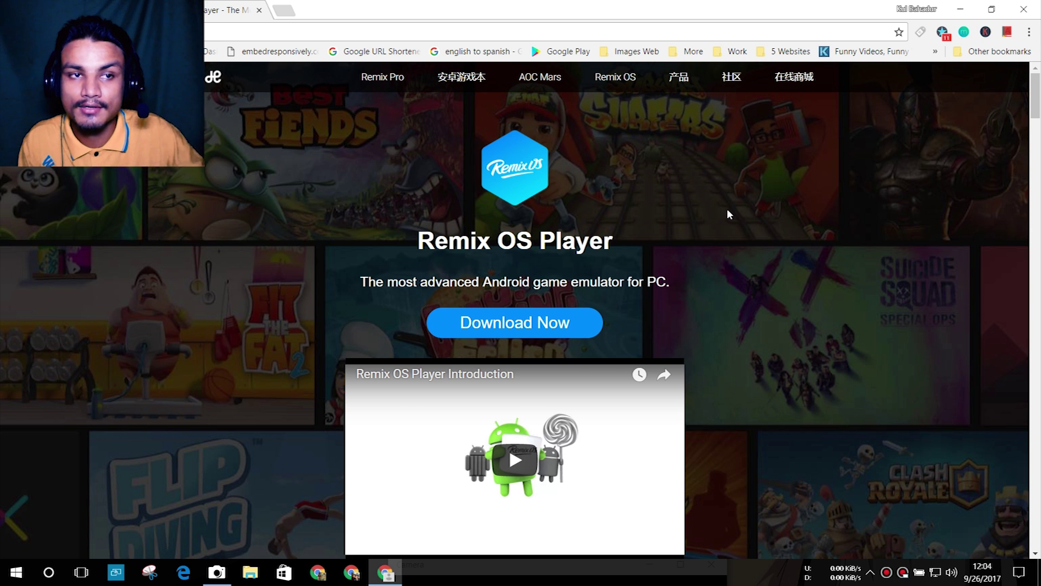
pyautogui.click(527, 190)
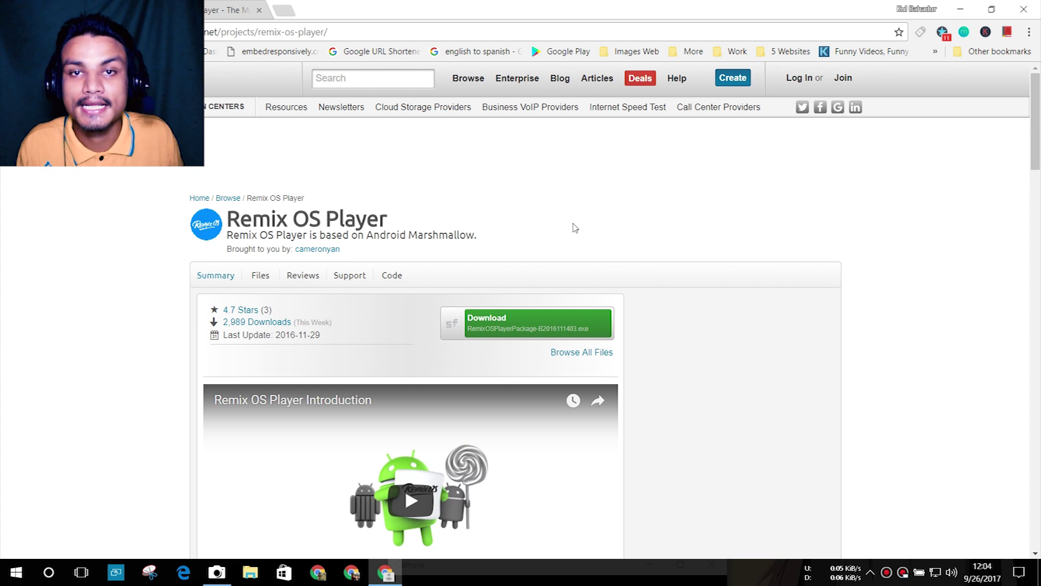
pyautogui.scroll(-1, 621, 247)
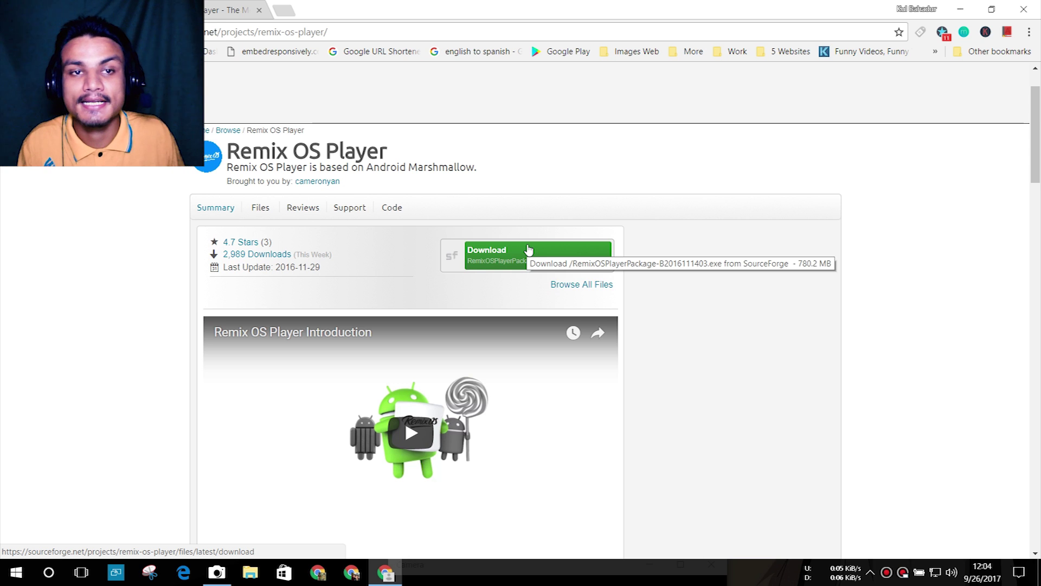
pyautogui.click(528, 250)
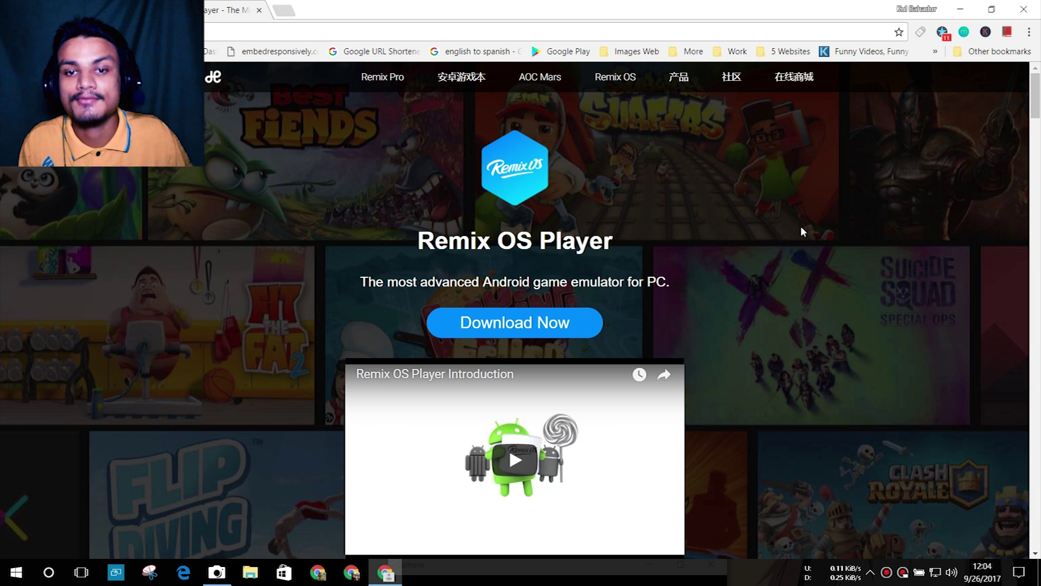
pyautogui.scroll(-1, 783, 245)
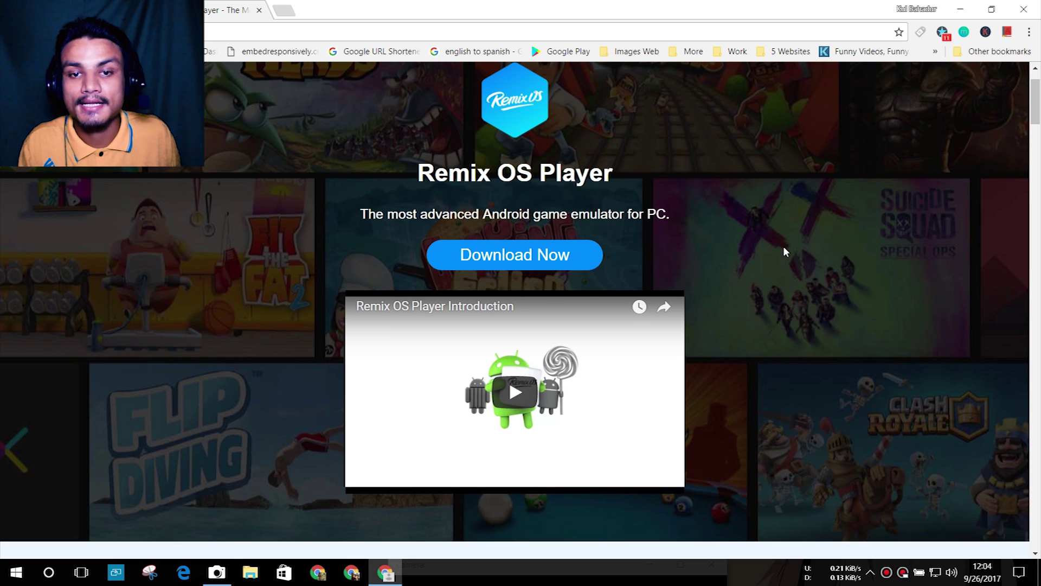
# In the download section, highlight the Windows 7 64-bit, Core i3/i5/i7 and no-AMD-chipset requirements
pyautogui.click(520, 266)
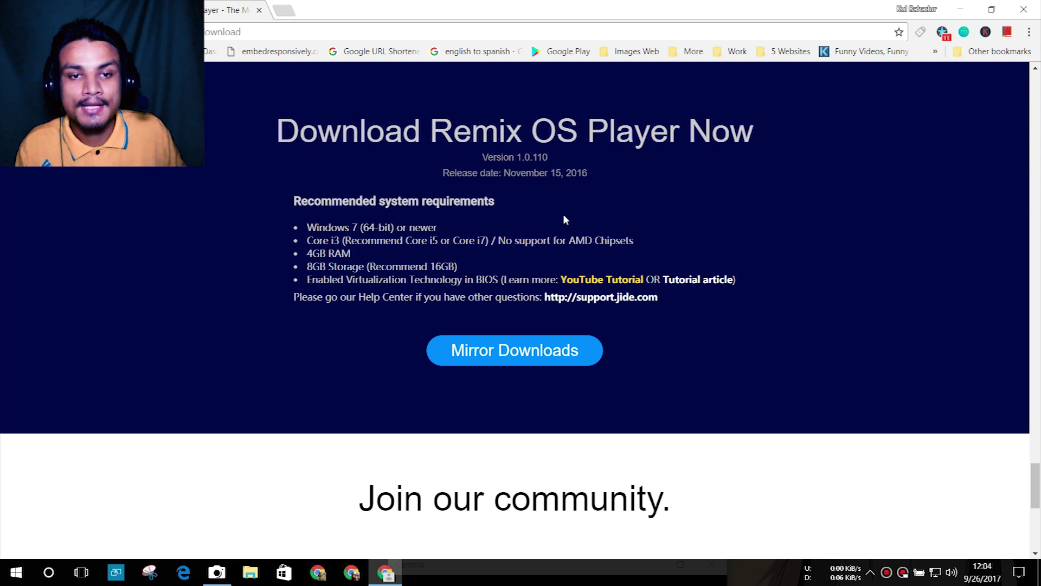
pyautogui.moveTo(450, 227); pyautogui.dragTo(307, 231)
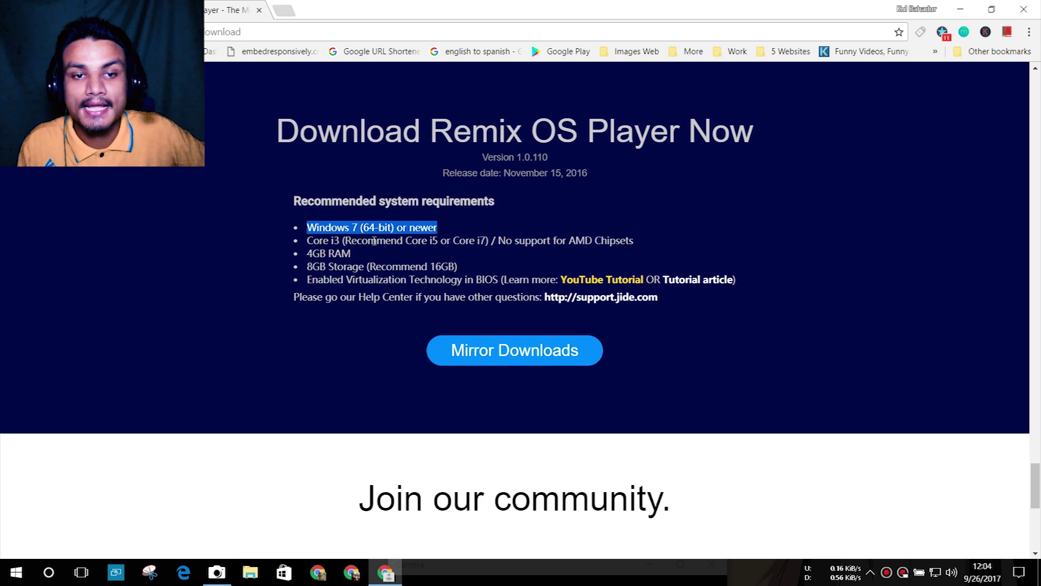
pyautogui.moveTo(308, 241); pyautogui.dragTo(339, 242)
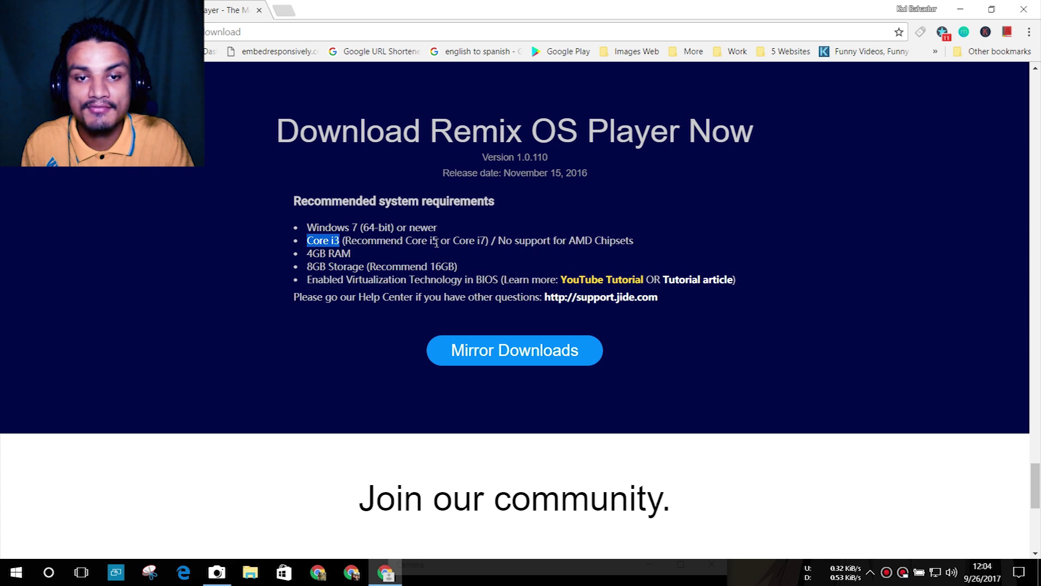
pyautogui.moveTo(427, 241); pyautogui.dragTo(485, 239)
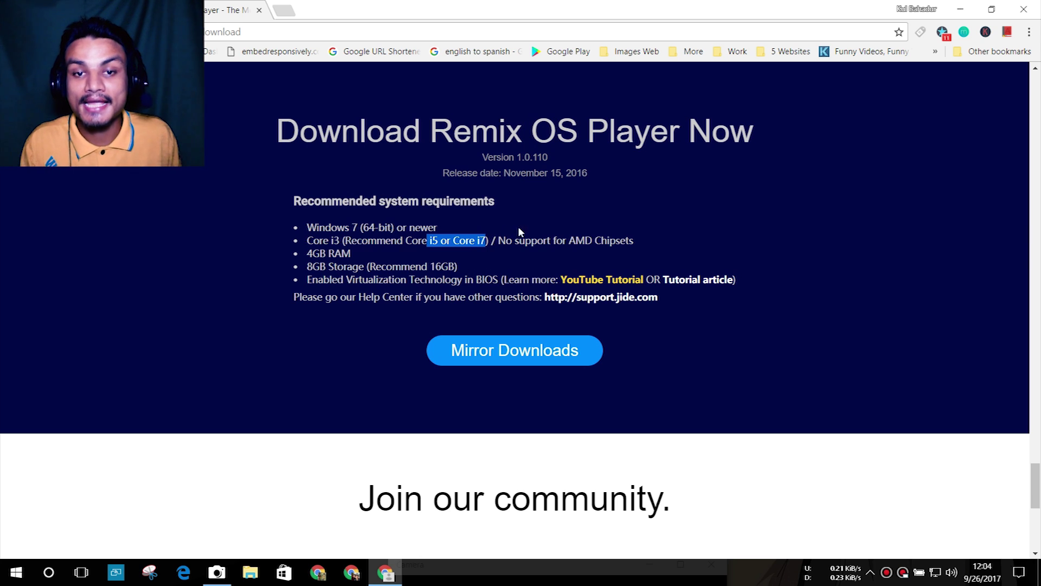
pyautogui.moveTo(498, 240); pyautogui.dragTo(635, 241)
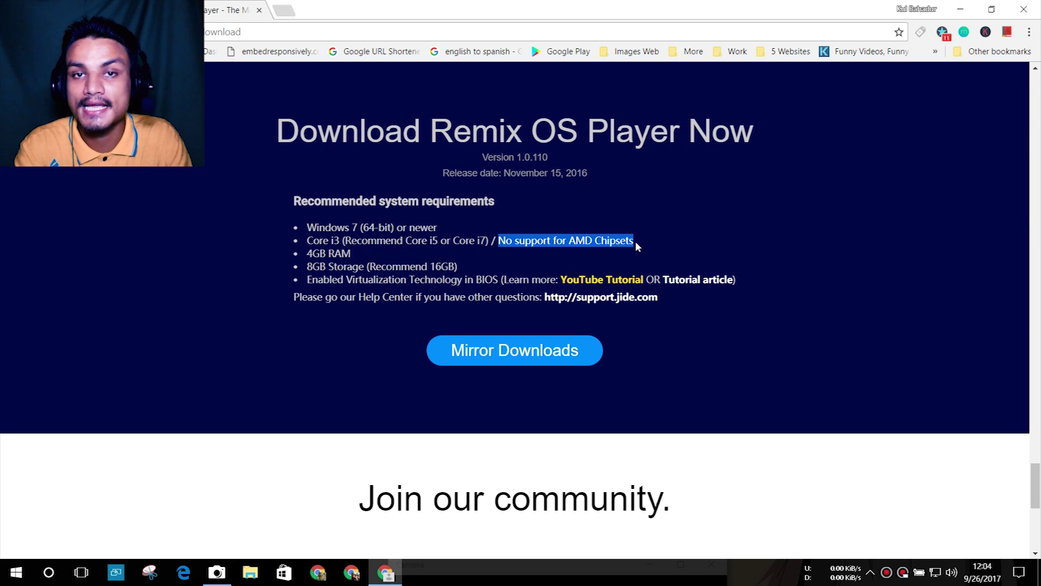
# Highlight the 4GB RAM, 8GB and recommended 16GB storage requirements, then the whole requirements list
pyautogui.click(369, 250)
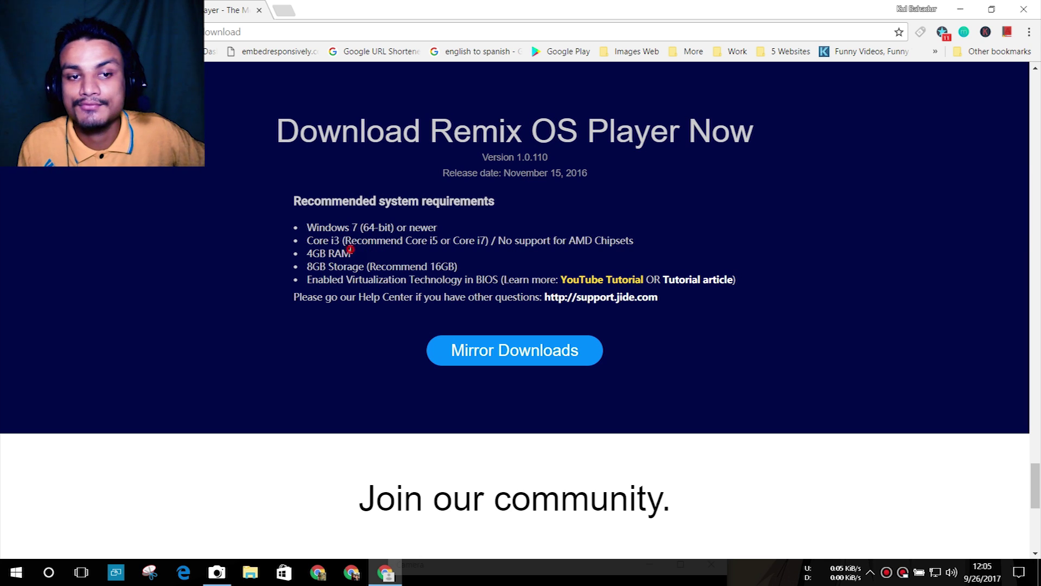
pyautogui.moveTo(352, 251); pyautogui.dragTo(307, 253)
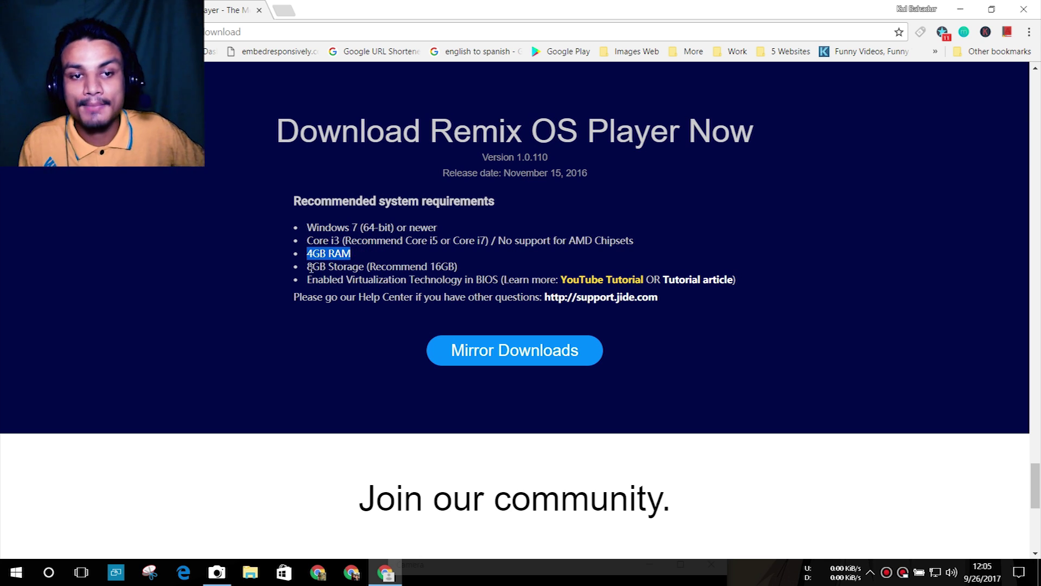
pyautogui.moveTo(309, 266); pyautogui.dragTo(364, 266)
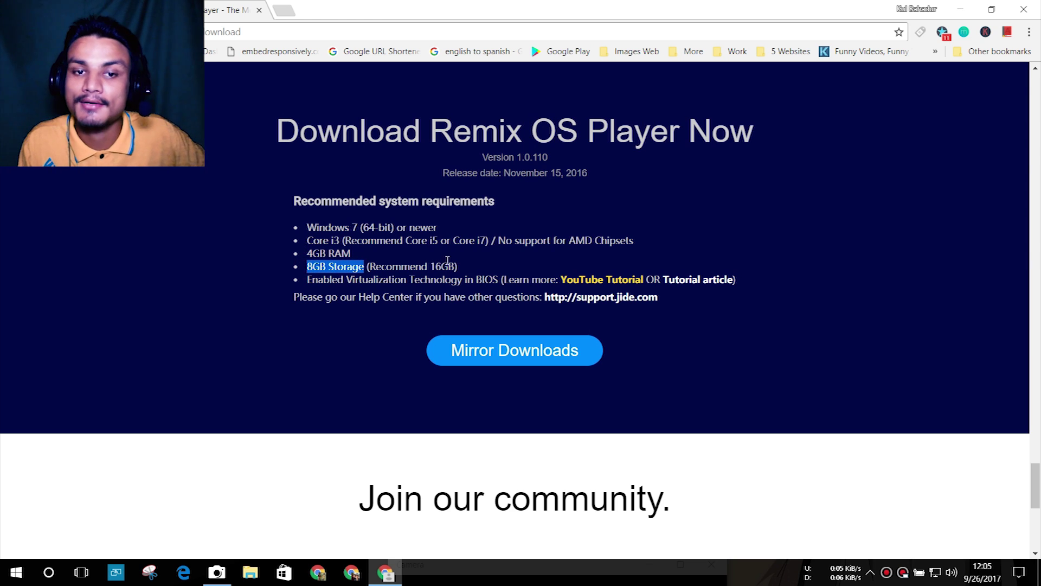
pyautogui.moveTo(436, 266); pyautogui.dragTo(456, 267)
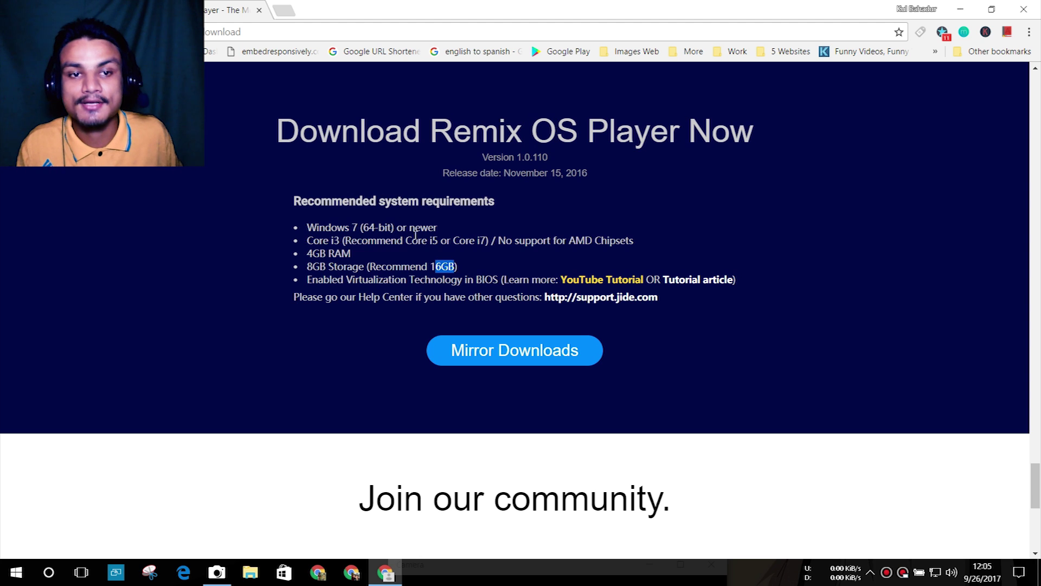
pyautogui.click(293, 201)
pyautogui.moveTo(293, 201); pyautogui.dragTo(619, 313)
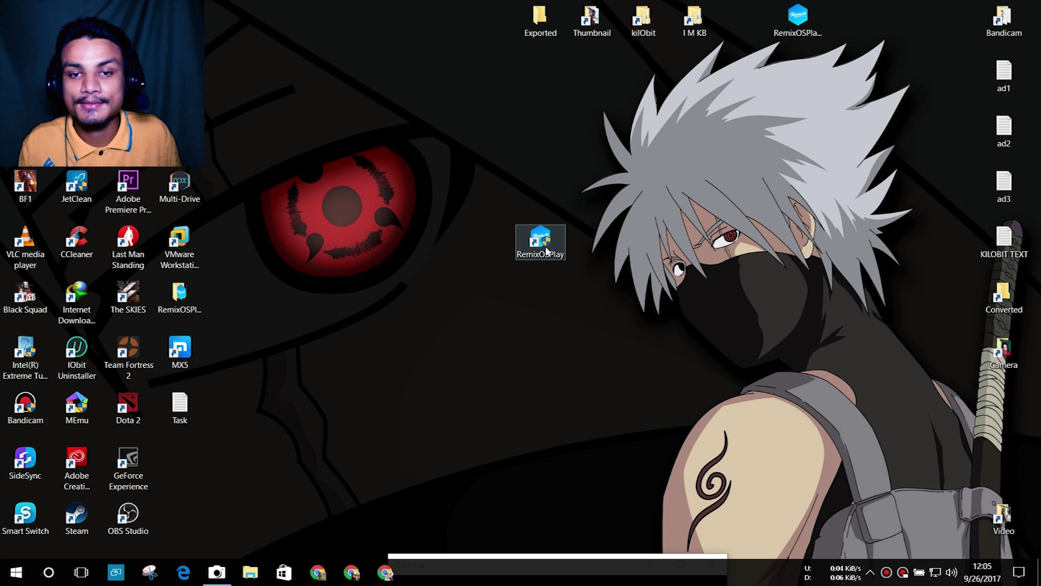
# Launch Remix OS Player from the RemixOSPlay desktop shortcut to bring up its loader
pyautogui.doubleClick(542, 244)
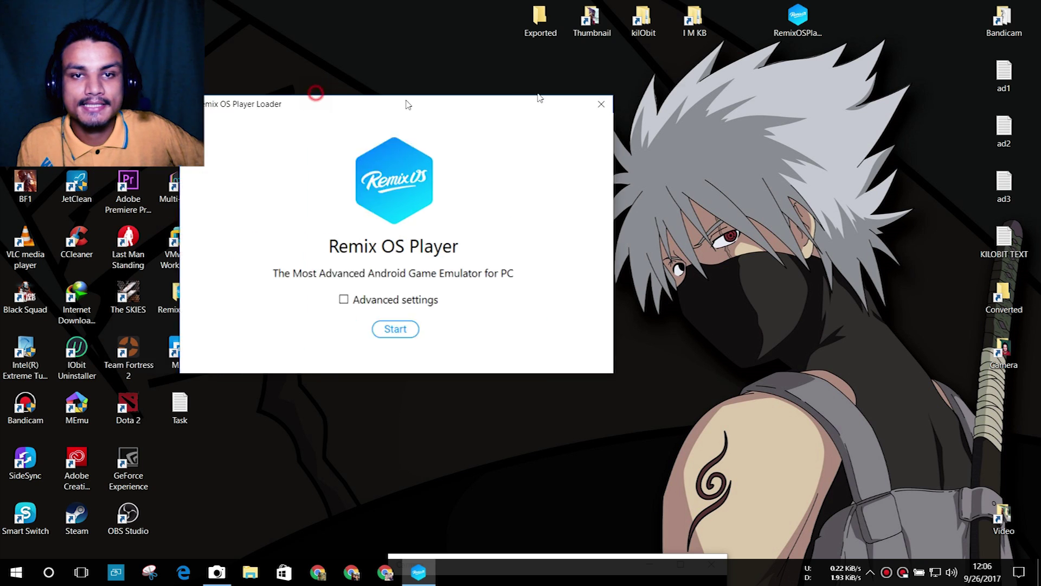
# In the loader's Advanced settings, keep CPU at 4 cores and RAM at 3.0 GB, and choose 1280x720 resolution
pyautogui.moveTo(406, 102); pyautogui.dragTo(602, 109)
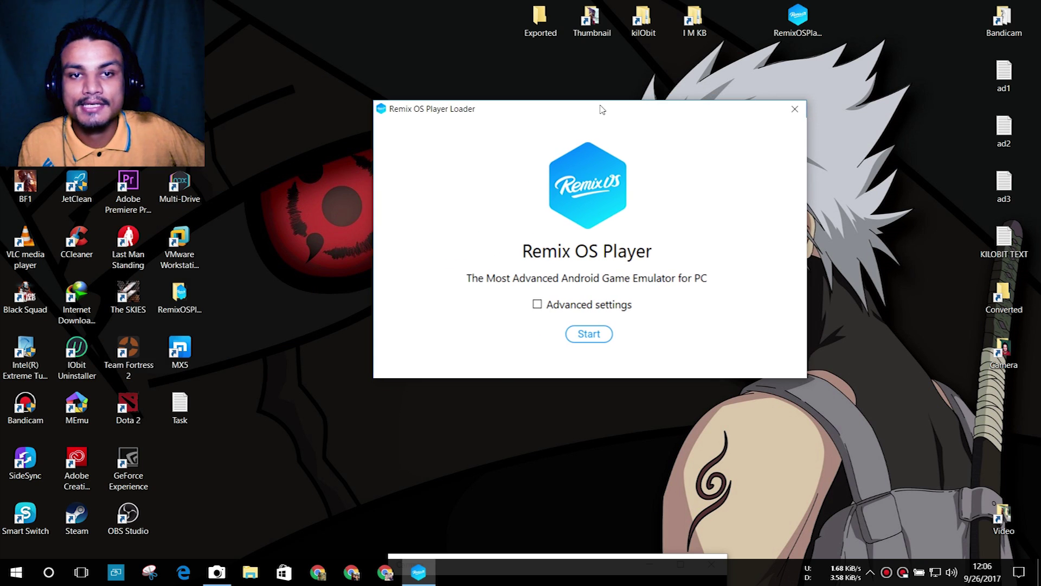
pyautogui.click(536, 305)
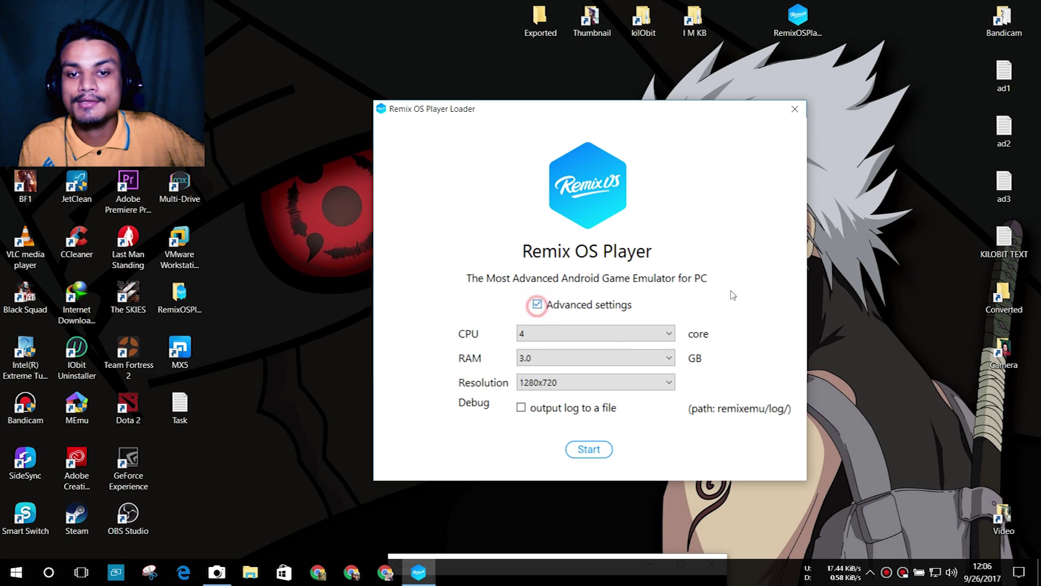
pyautogui.click(629, 334)
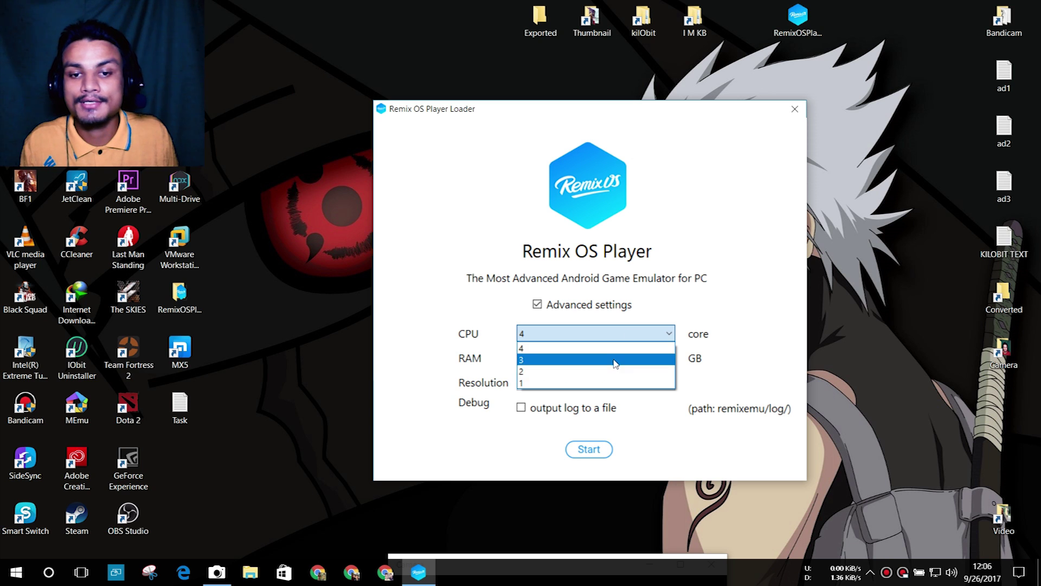
pyautogui.click(622, 329)
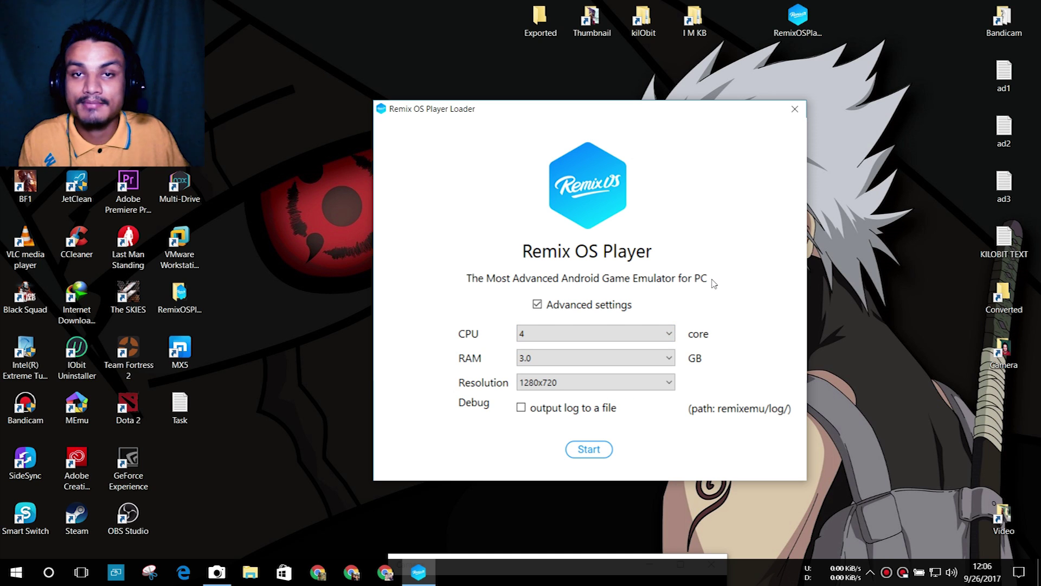
pyautogui.click(649, 358)
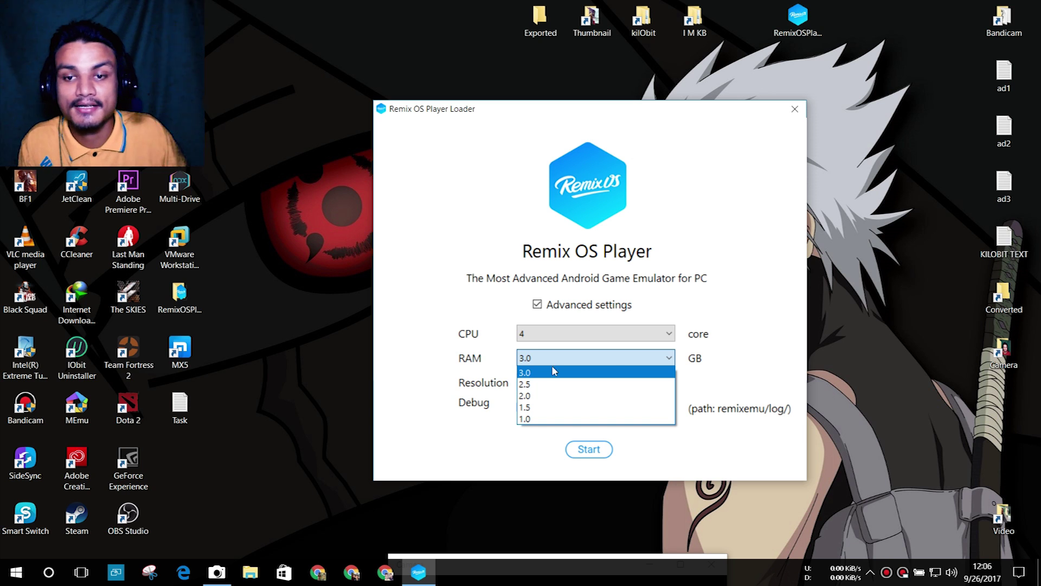
pyautogui.click(742, 354)
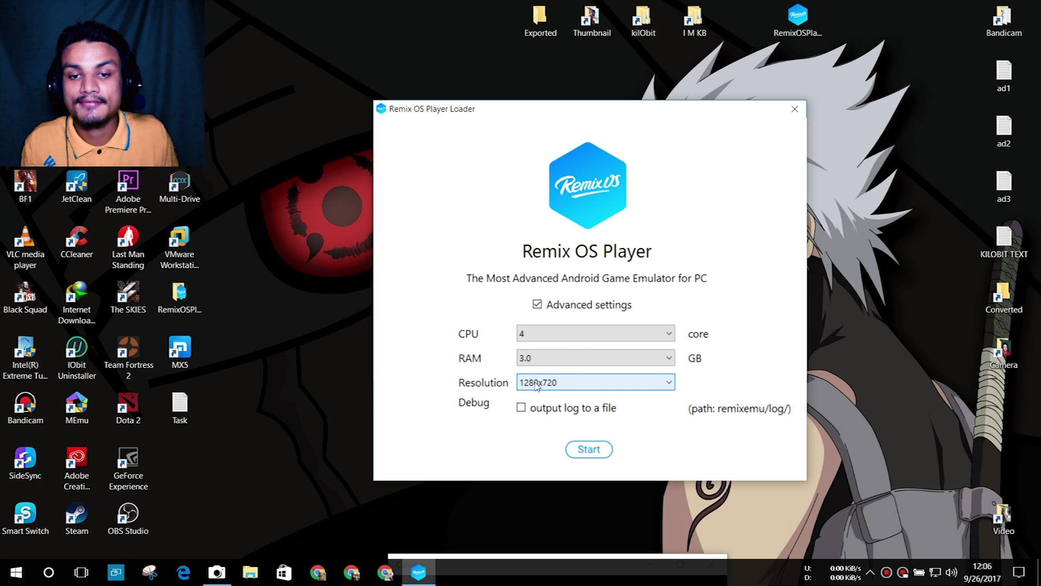
pyautogui.click(579, 385)
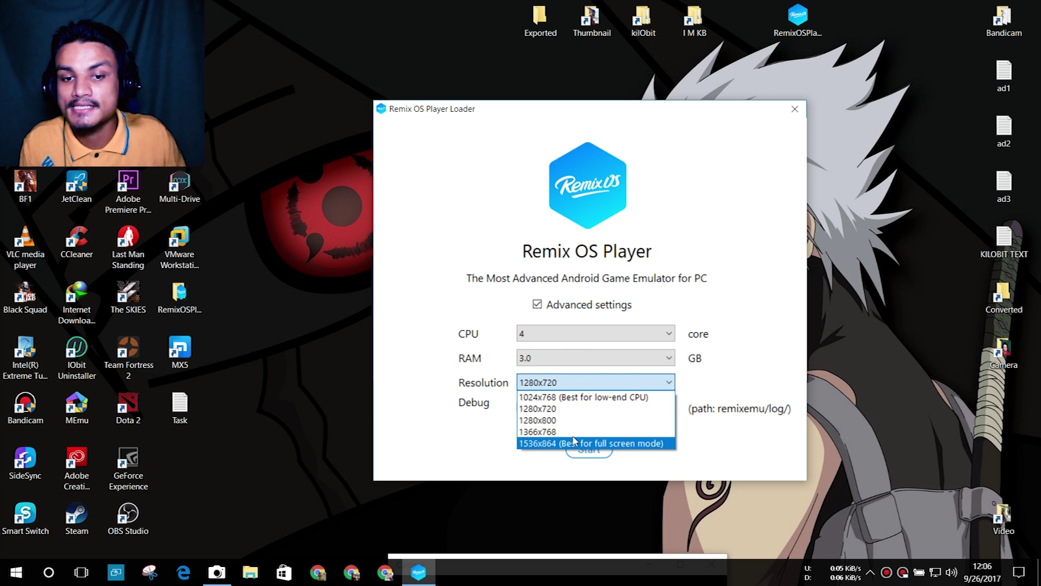
pyautogui.click(579, 410)
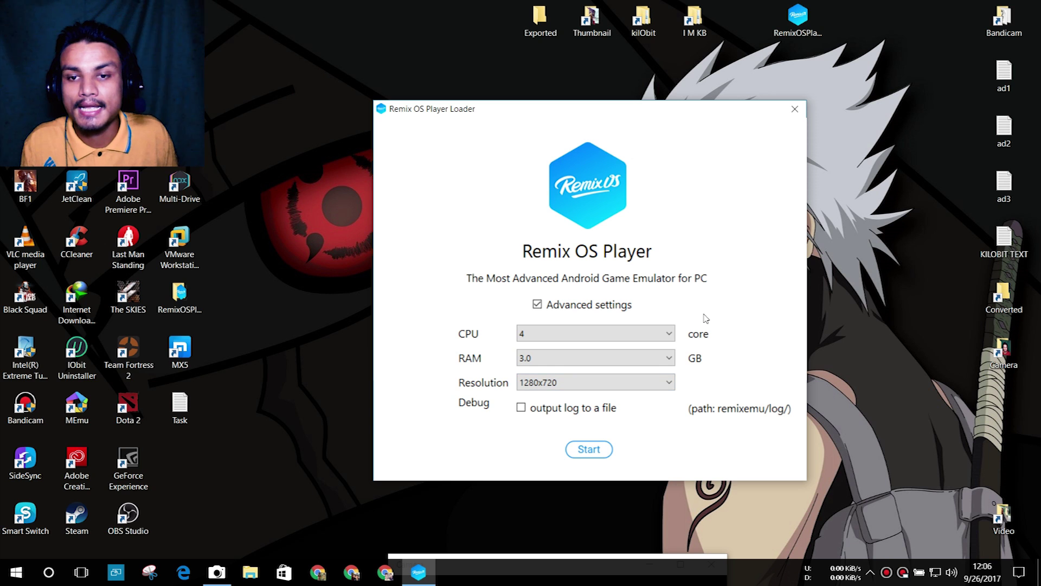
pyautogui.click(646, 333)
pyautogui.click(645, 333)
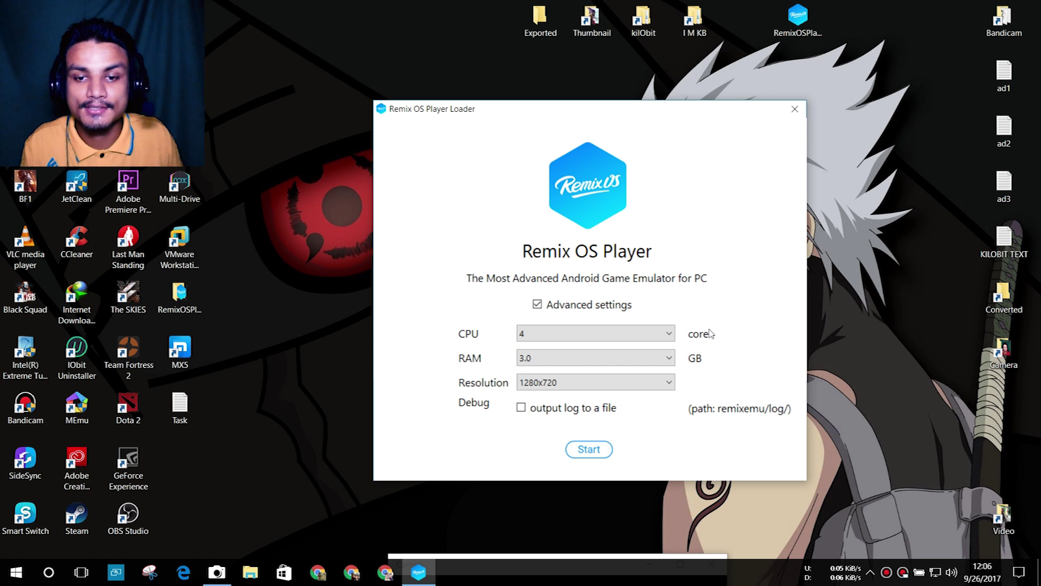
# Start the emulator with these settings and move the loading window aside while Remix OS boots
pyautogui.click(590, 450)
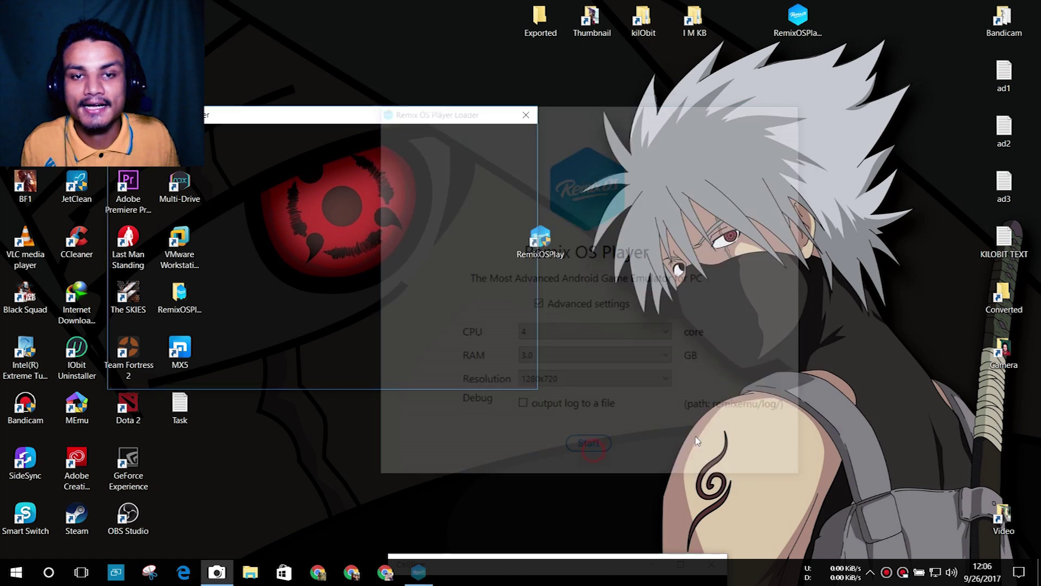
pyautogui.moveTo(344, 138); pyautogui.dragTo(563, 135)
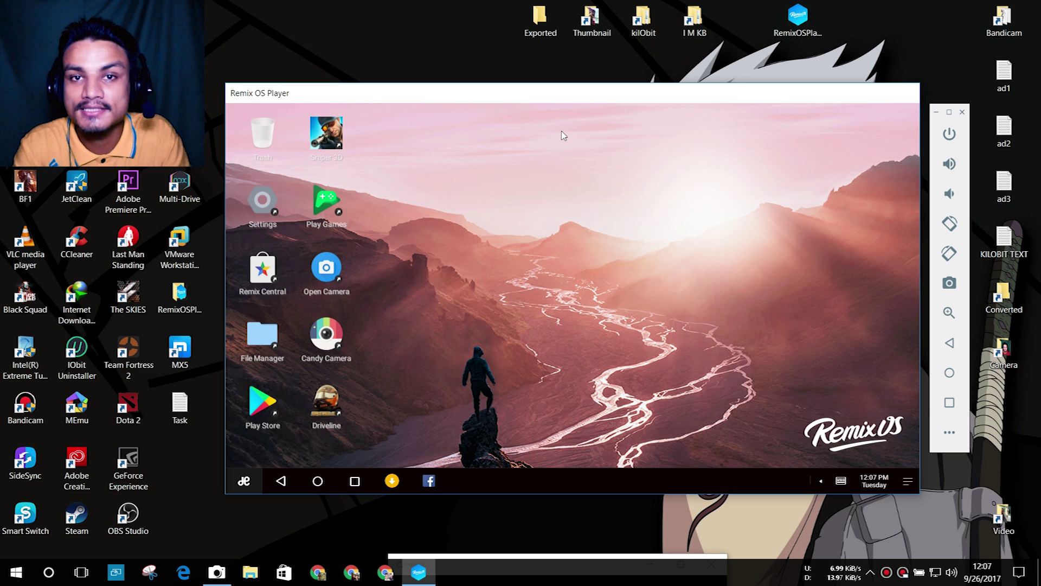
# Move the emulator window higher, then dismiss the updates notification and the tip message
pyautogui.moveTo(575, 96); pyautogui.dragTo(575, 67)
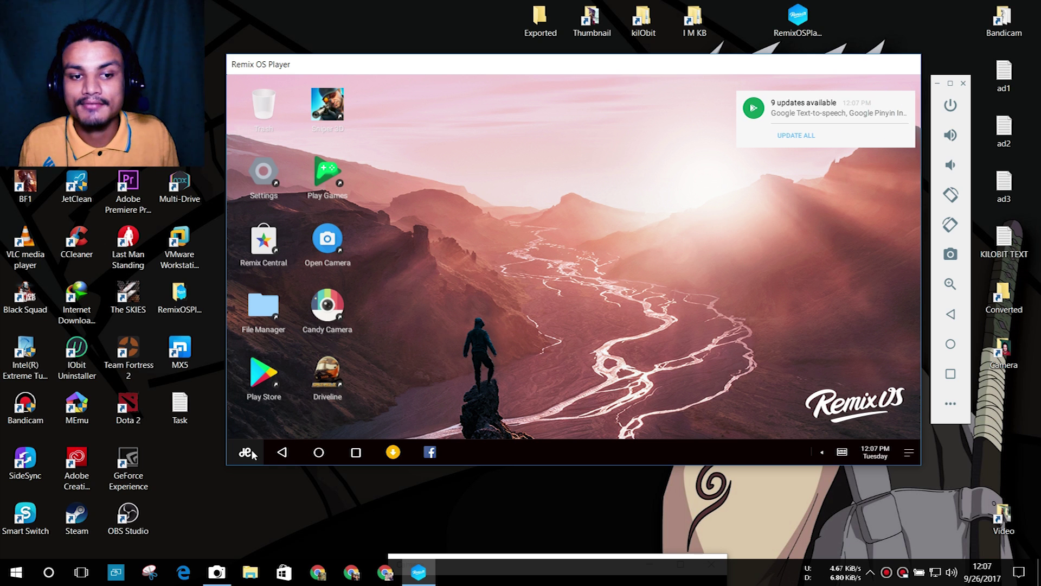
pyautogui.click(545, 277)
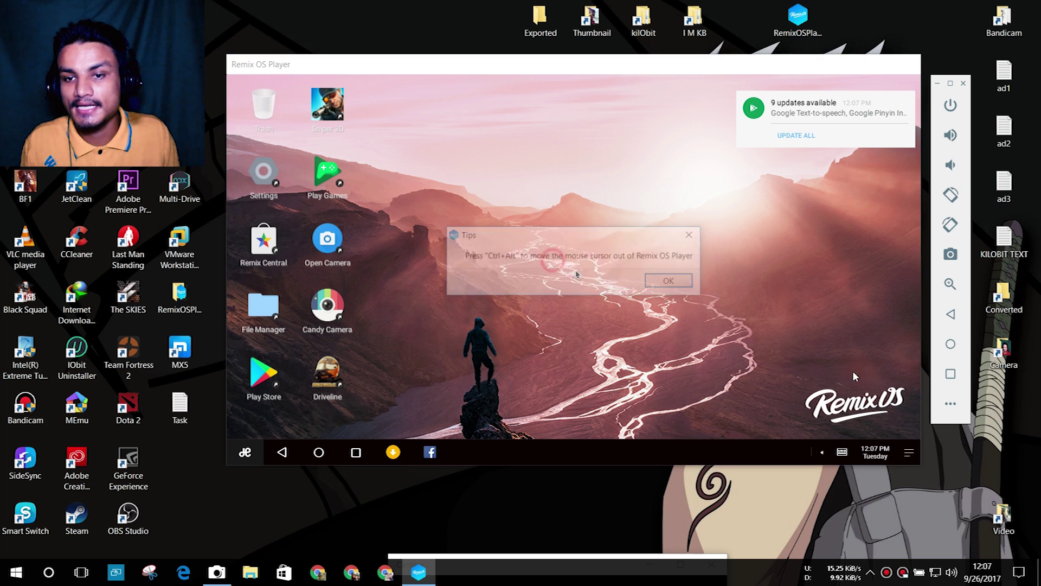
pyautogui.click(672, 281)
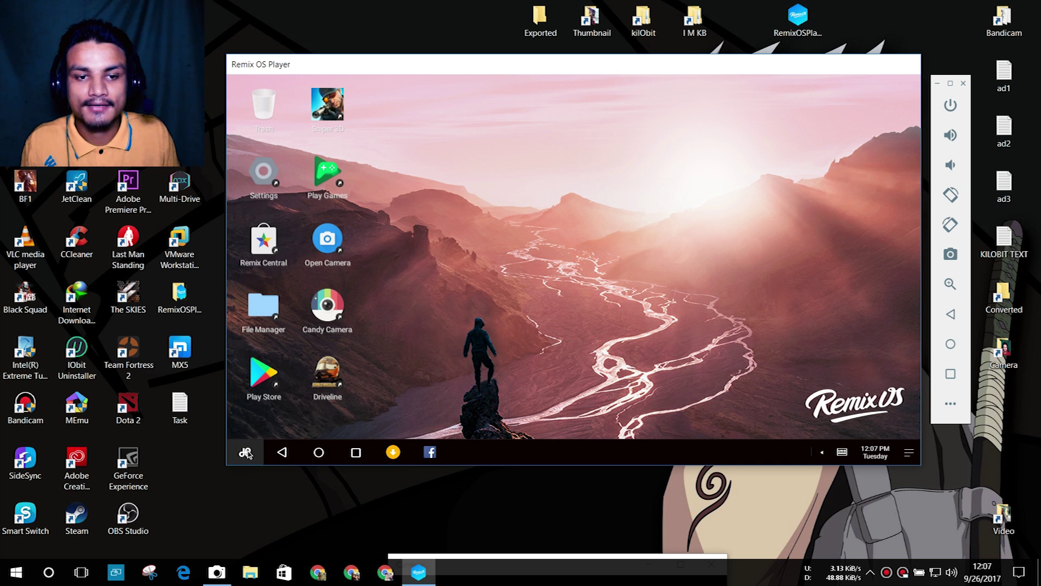
# Browse the installed apps in the Android app drawer, then close it
pyautogui.press('super')
pyautogui.scroll(-1, 461, 298)
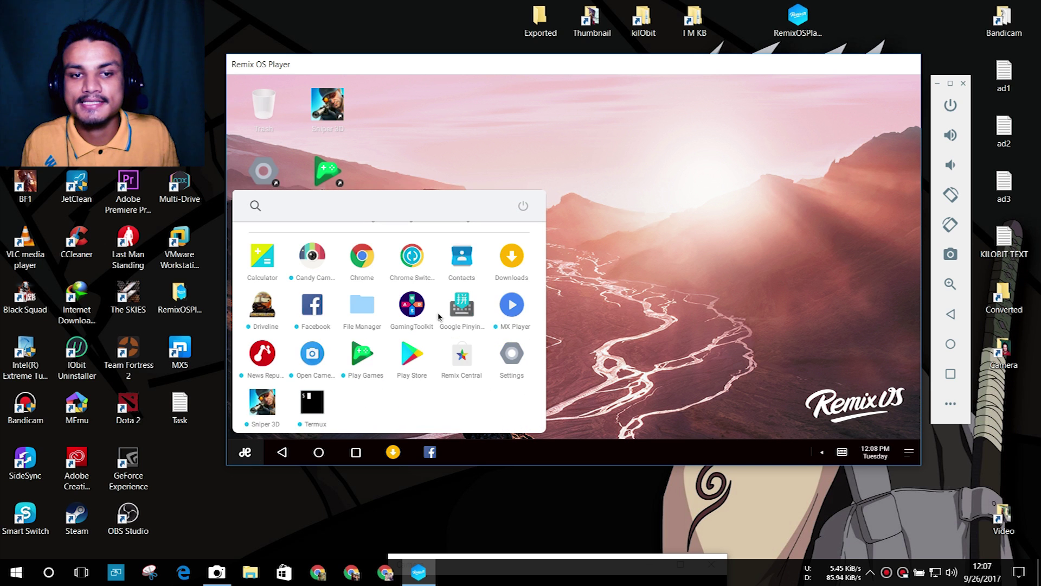
pyautogui.scroll(1, 412, 342)
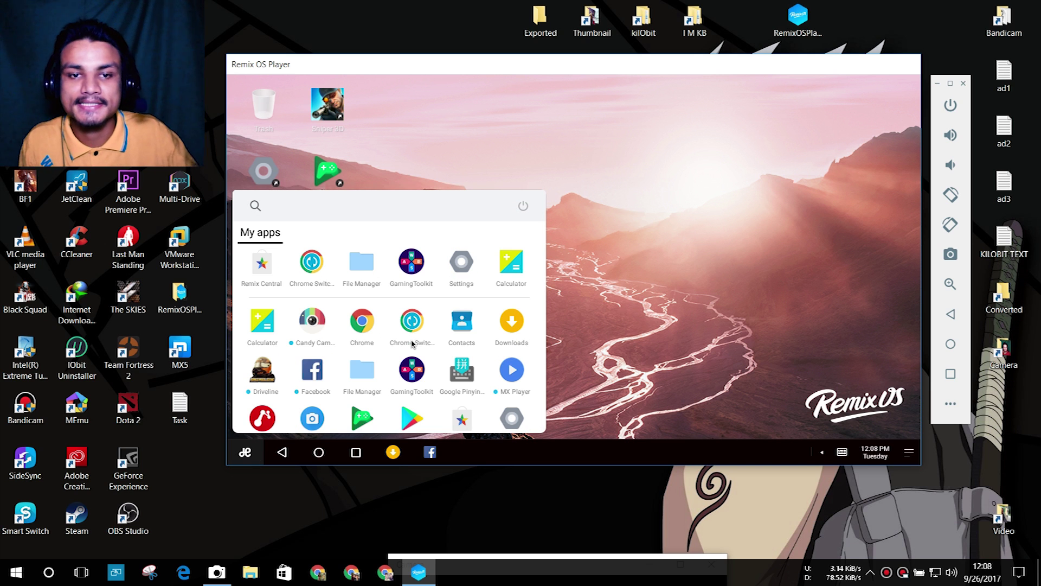
pyautogui.scroll(-1, 412, 343)
pyautogui.click(710, 318)
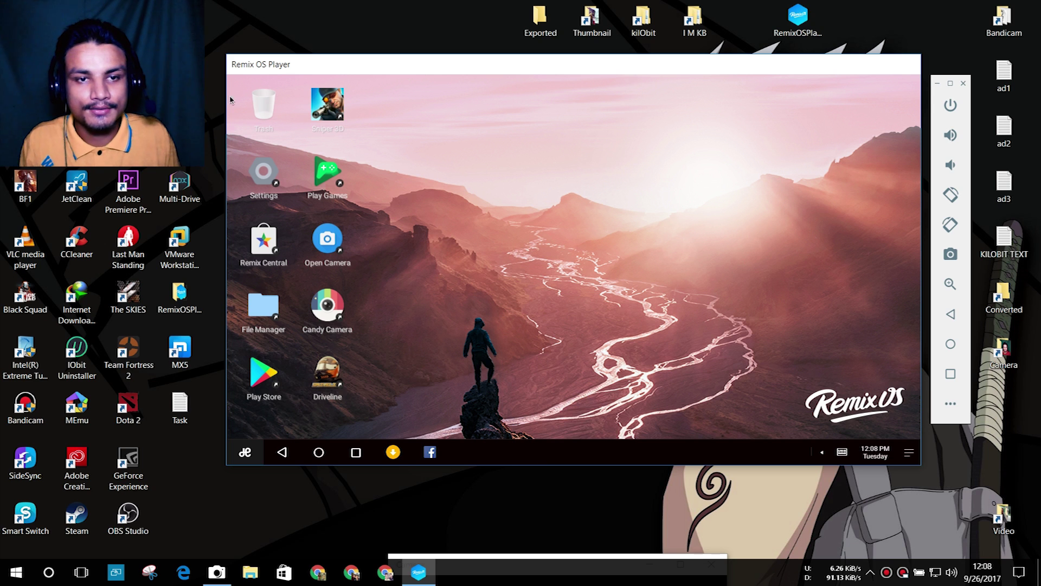
# Open Settings' About tablet page showing Remix OS 3.0.307 and Android 6.0.1, and shift the window right
pyautogui.doubleClick(248, 174)
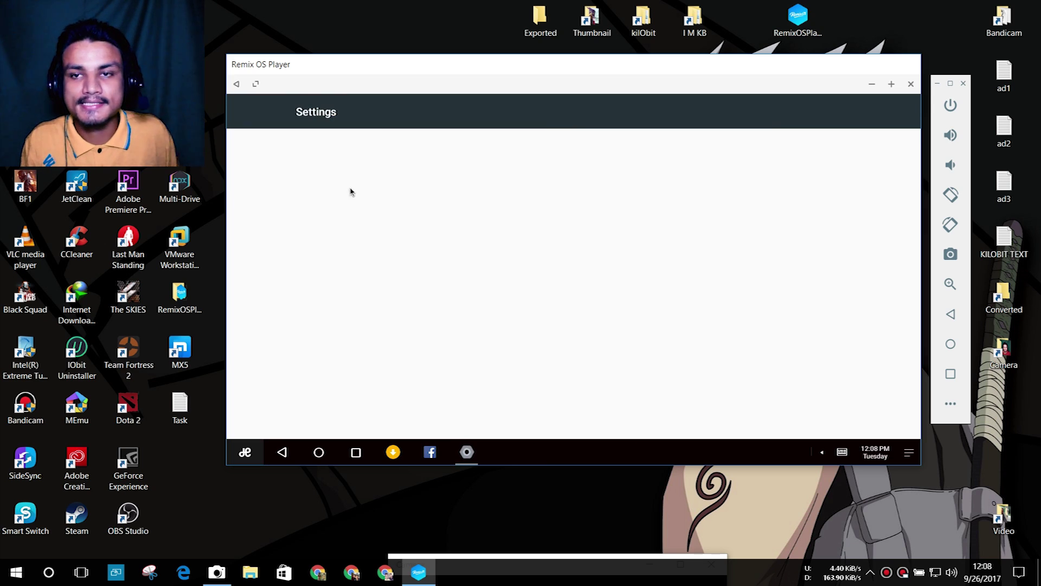
pyautogui.scroll(-5, 537, 233)
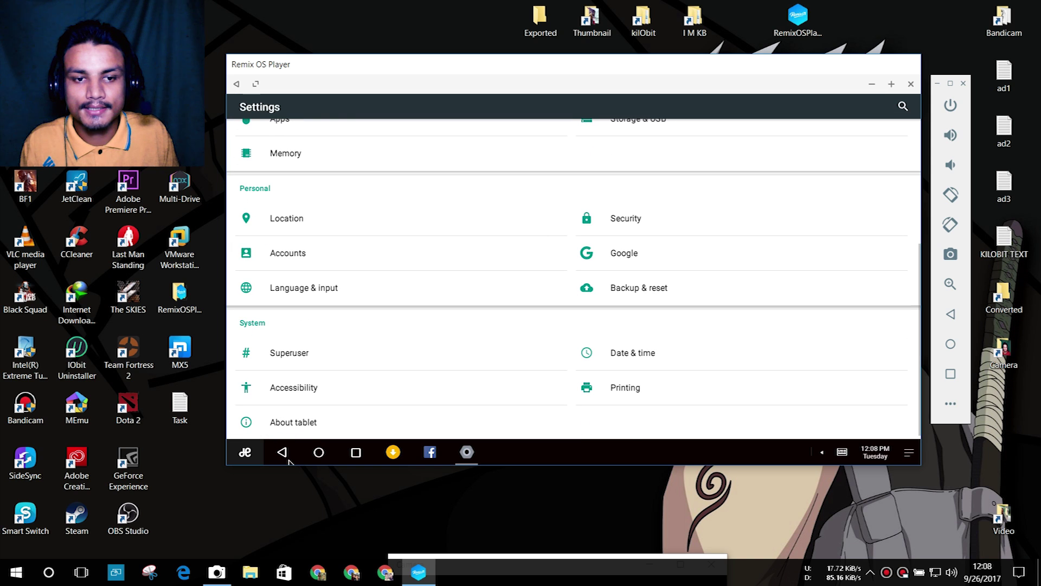
pyautogui.click(316, 410)
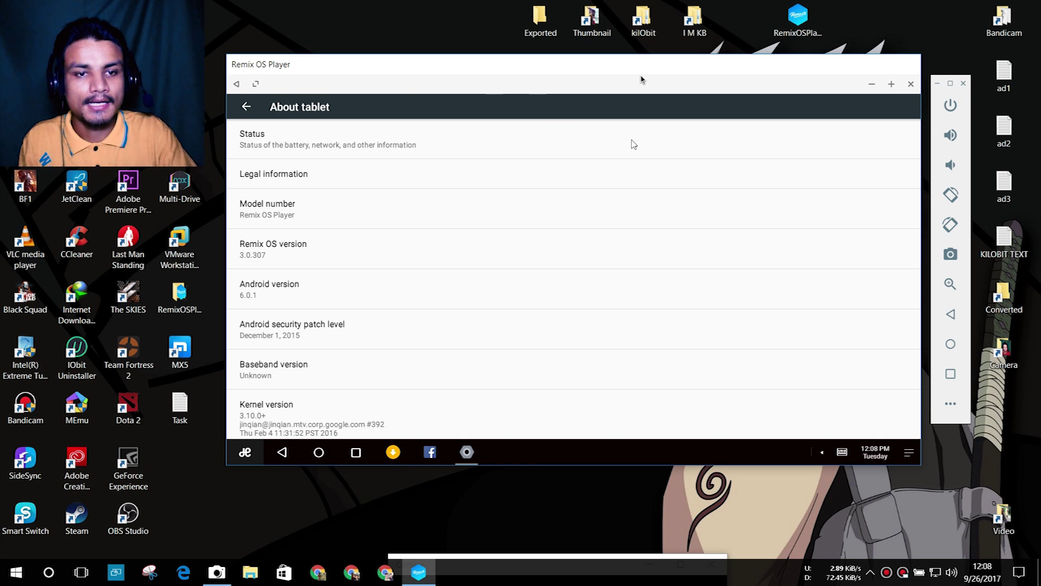
pyautogui.moveTo(548, 65); pyautogui.dragTo(603, 76)
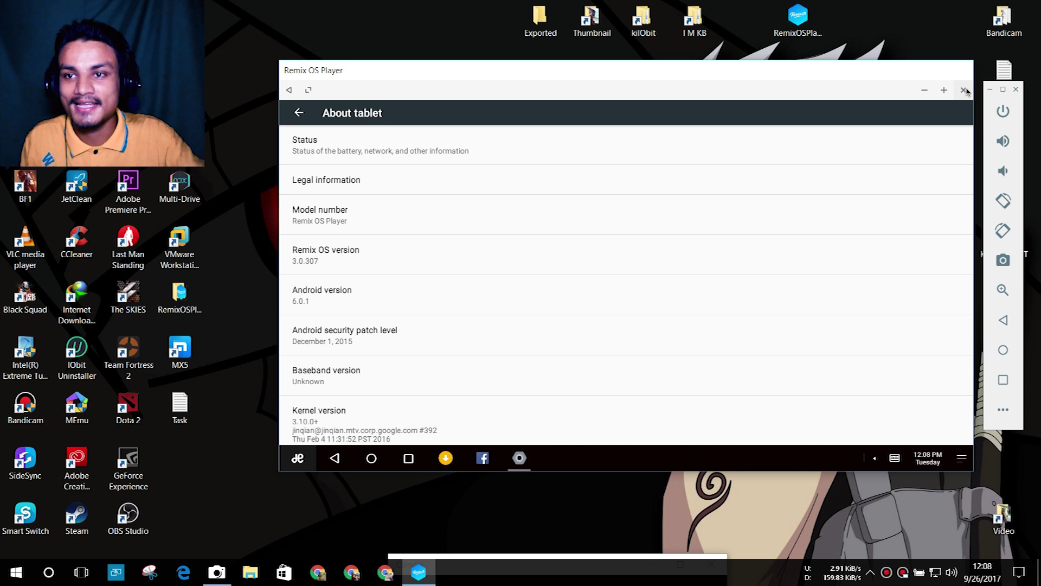
# Close Settings to return to the Remix home screen, and move the MEmu shortcut to the desktop top
pyautogui.click(911, 140)
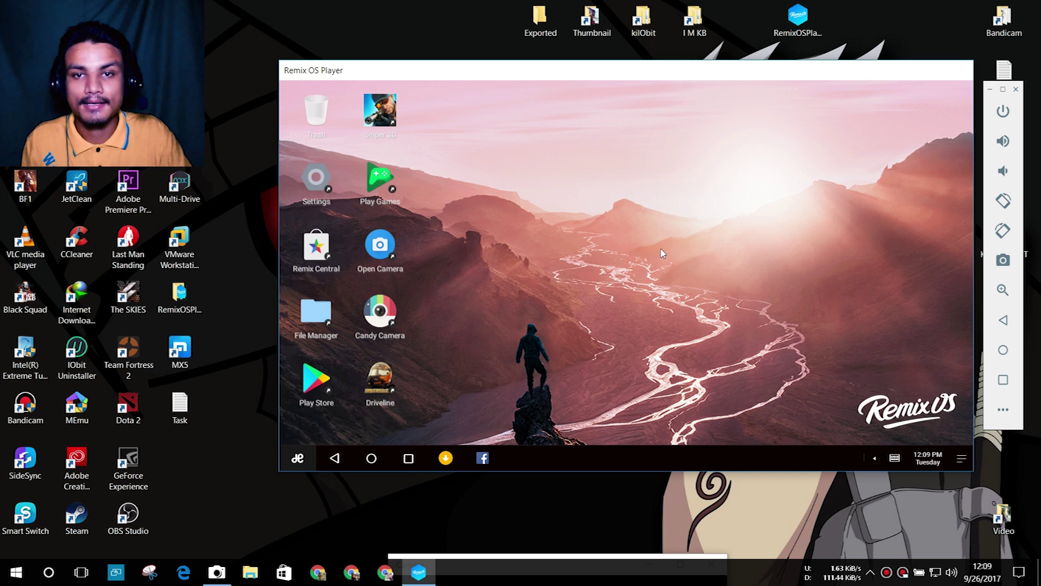
pyautogui.moveTo(499, 69)
pyautogui.mouseDown()
pyautogui.moveTo(513, 71)
pyautogui.moveTo(493, 69)
pyautogui.mouseUp()
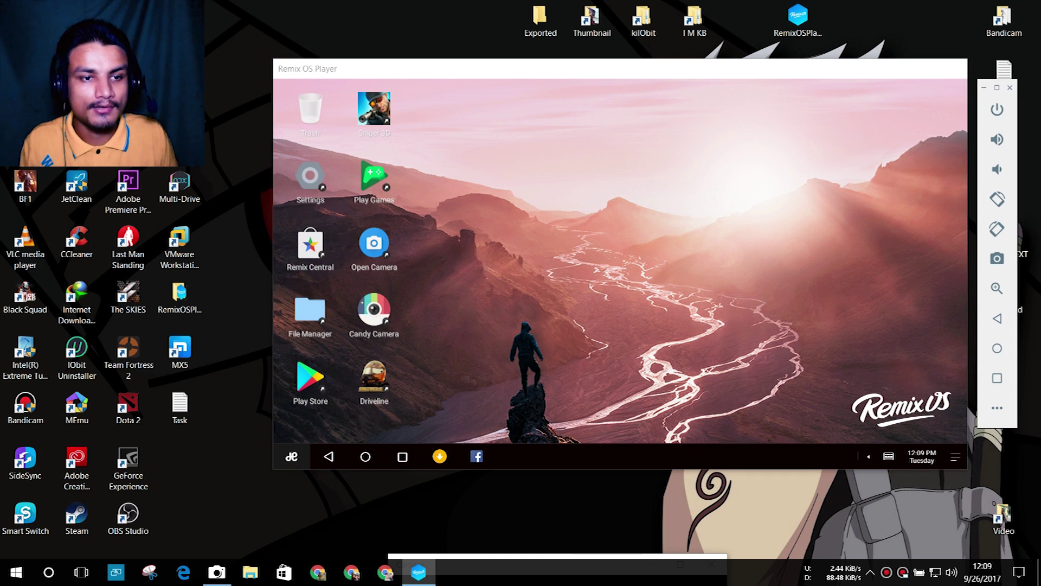
pyautogui.click(88, 421)
pyautogui.moveTo(88, 421); pyautogui.dragTo(434, 36)
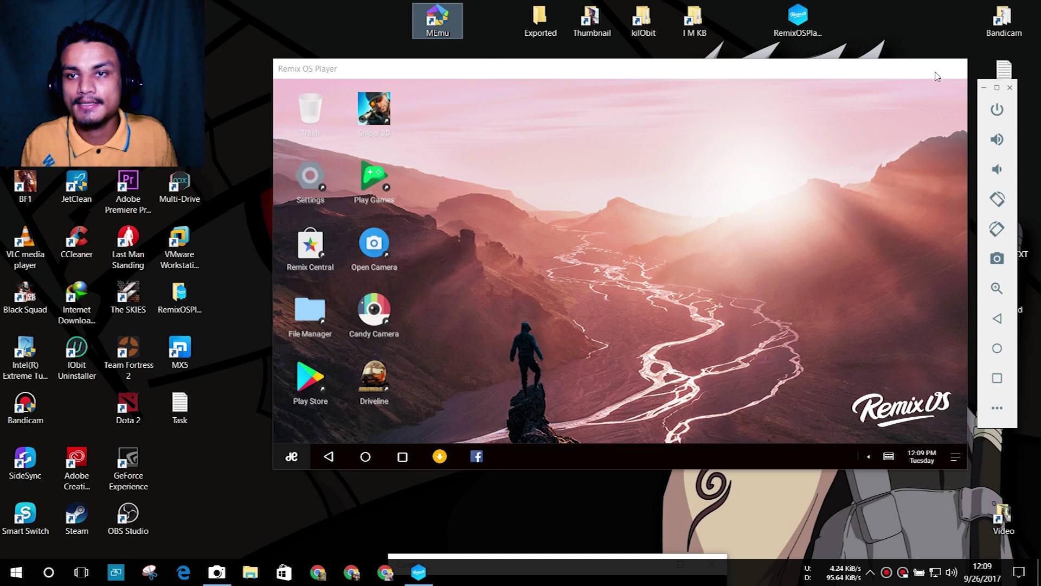
# Rearrange the Remix OS Player window, move it out of the way, and drag the loading MEmu Play window into view
pyautogui.moveTo(502, 68); pyautogui.dragTo(479, 196)
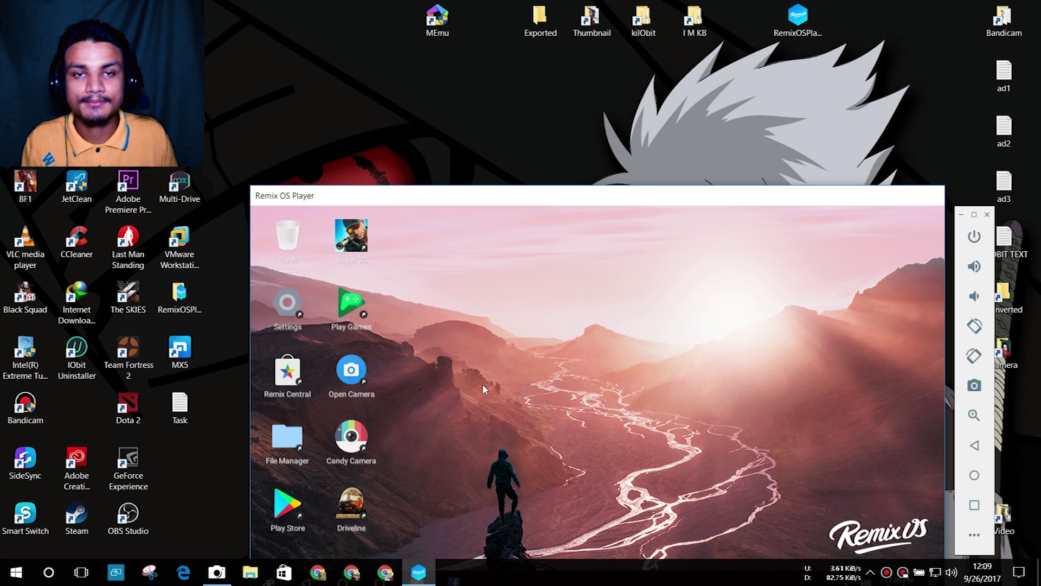
pyautogui.click(555, 199)
pyautogui.moveTo(555, 200); pyautogui.dragTo(535, 128)
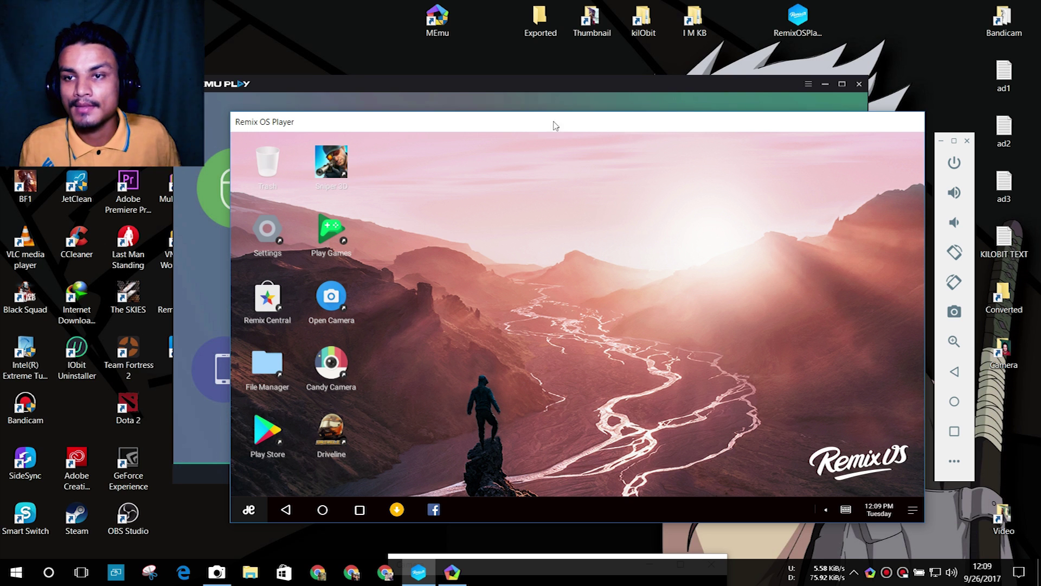
pyautogui.click(967, 141)
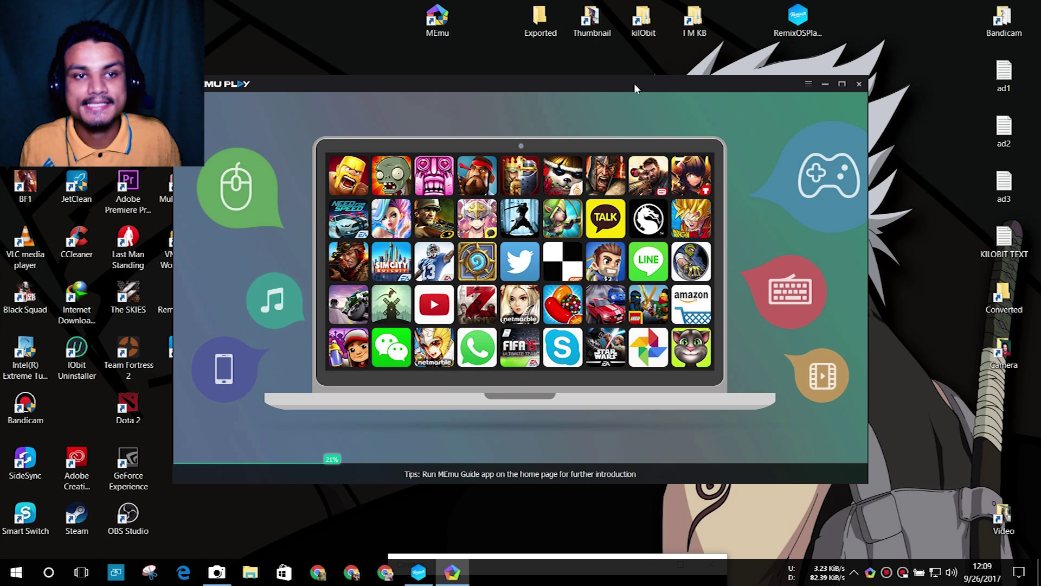
pyautogui.moveTo(634, 83); pyautogui.dragTo(672, 63)
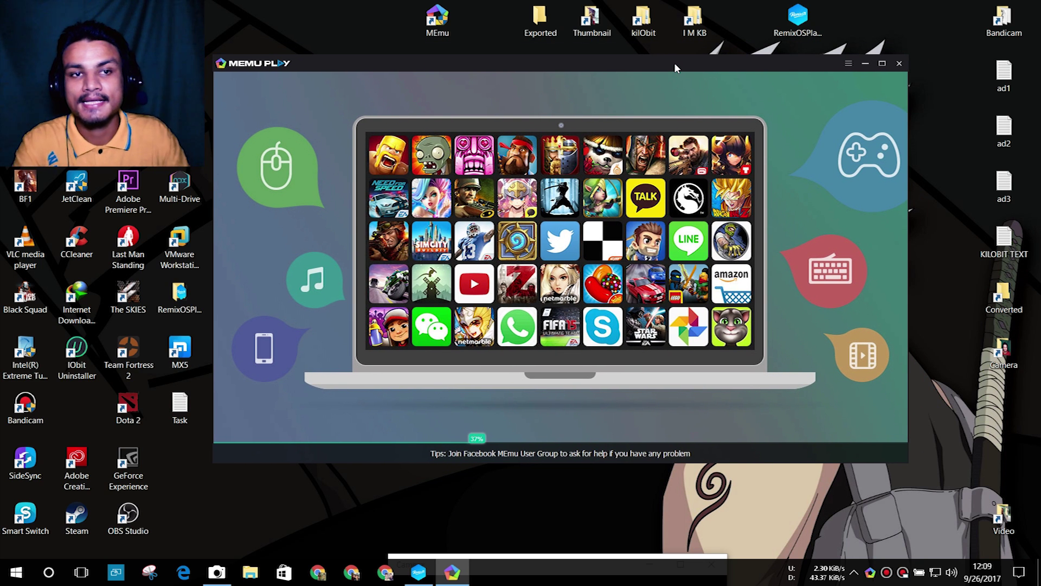